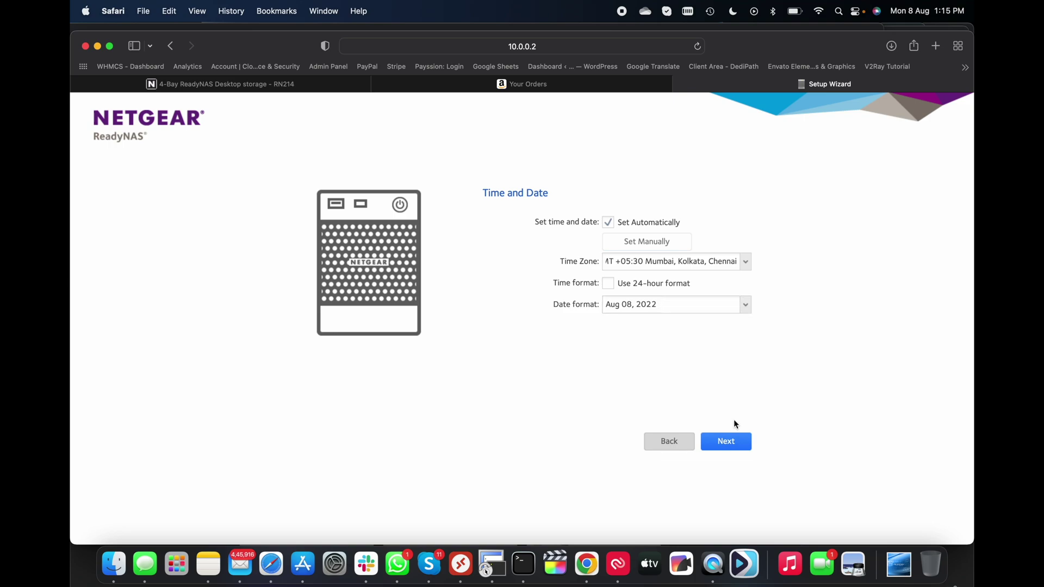
Keep the date/time settings, name the NAS 'backup', skip the alert contact, and set the admin password.
{"action": "left_click", "coordinate": [728, 446]}
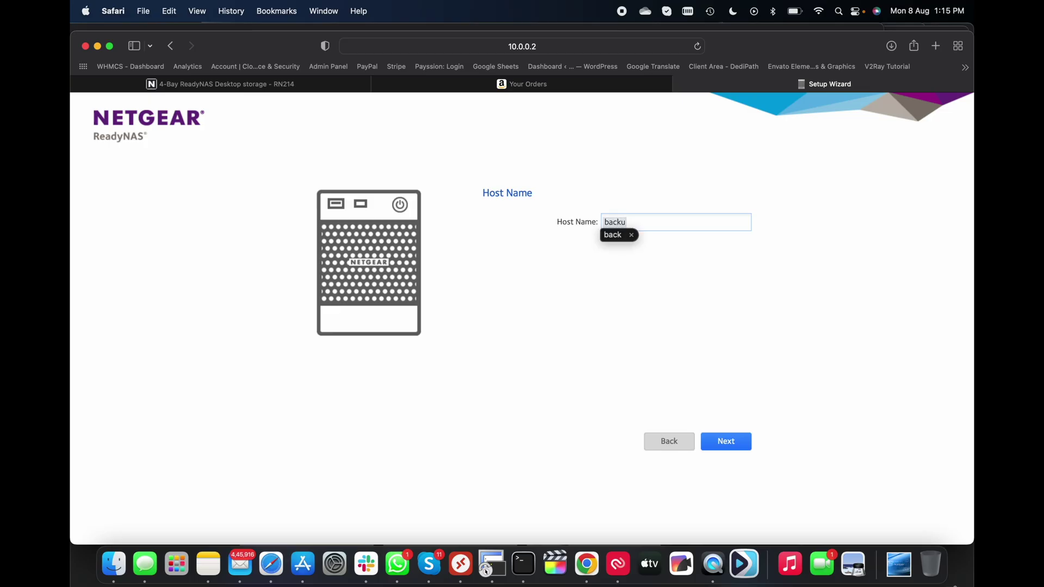
{"action": "type", "text": "p"}
{"action": "left_click", "coordinate": [731, 443]}
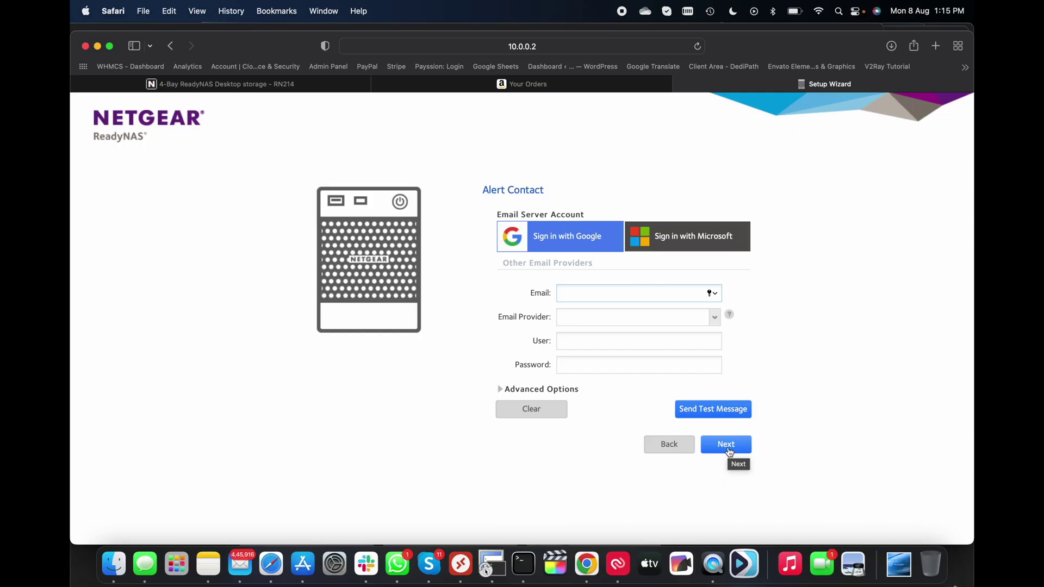
{"action": "left_click", "coordinate": [728, 448]}
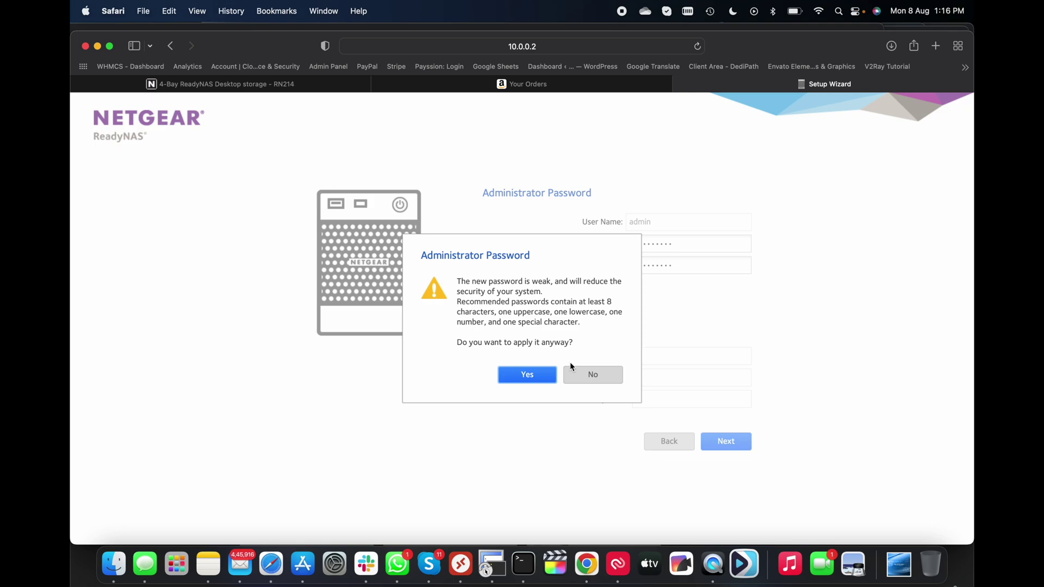
{"action": "left_click", "coordinate": [539, 383]}
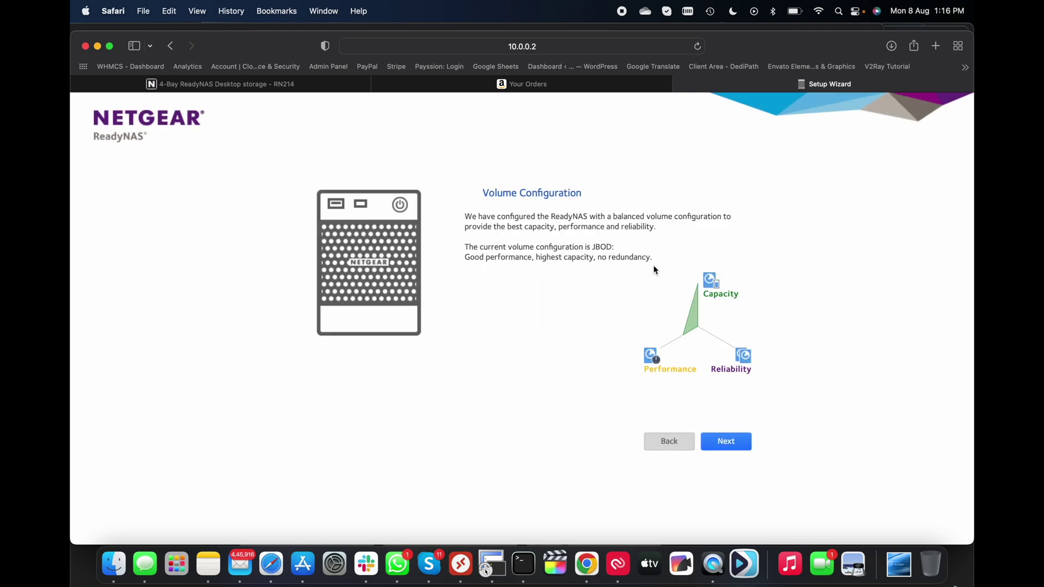
Accept the JBOD volume, apply the wizard settings, and log in to the admin page.
{"action": "left_click", "coordinate": [736, 444]}
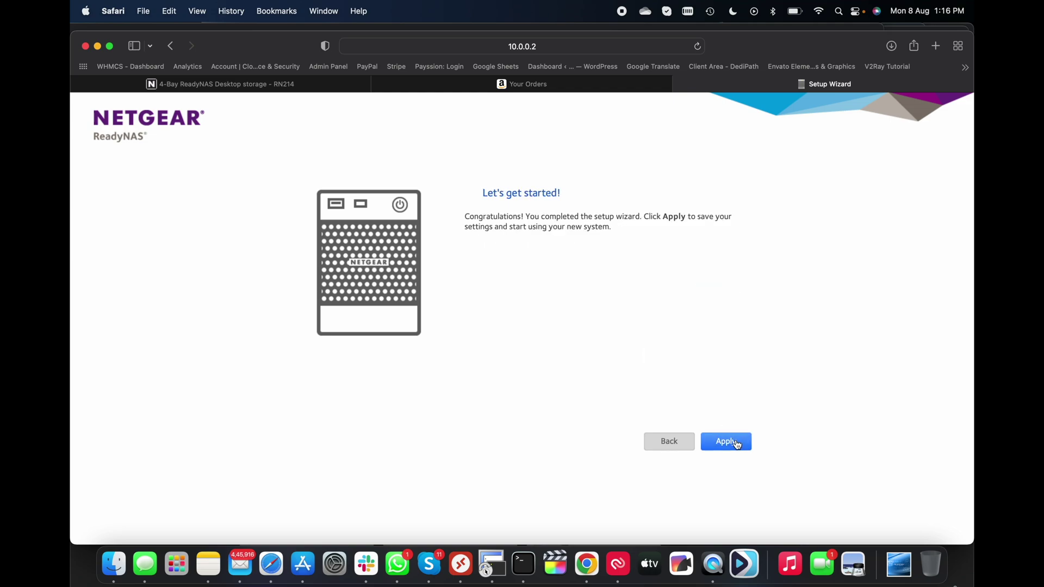
{"action": "left_click", "coordinate": [726, 442]}
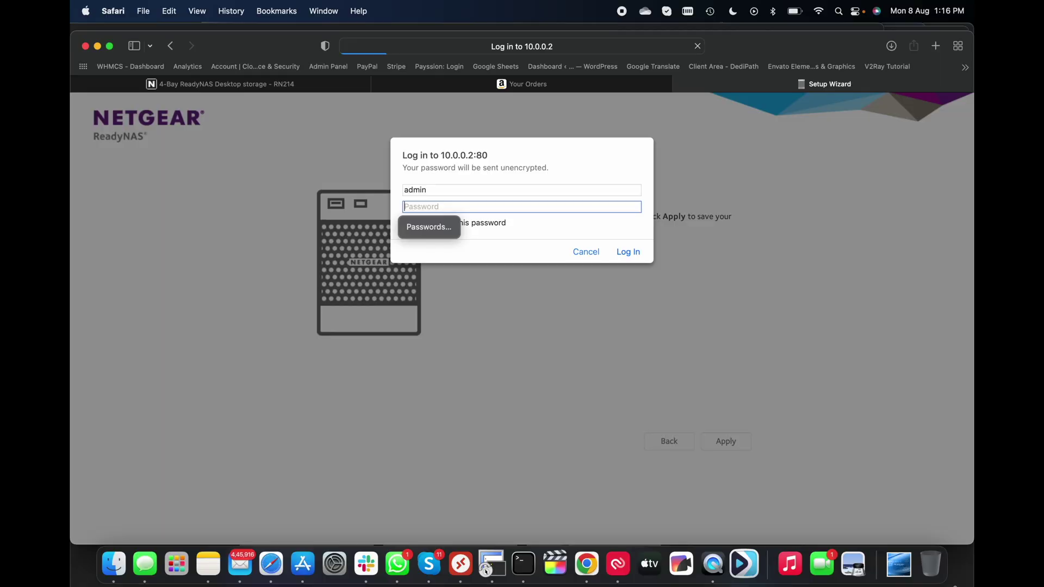
{"action": "type", "text": "pa"}
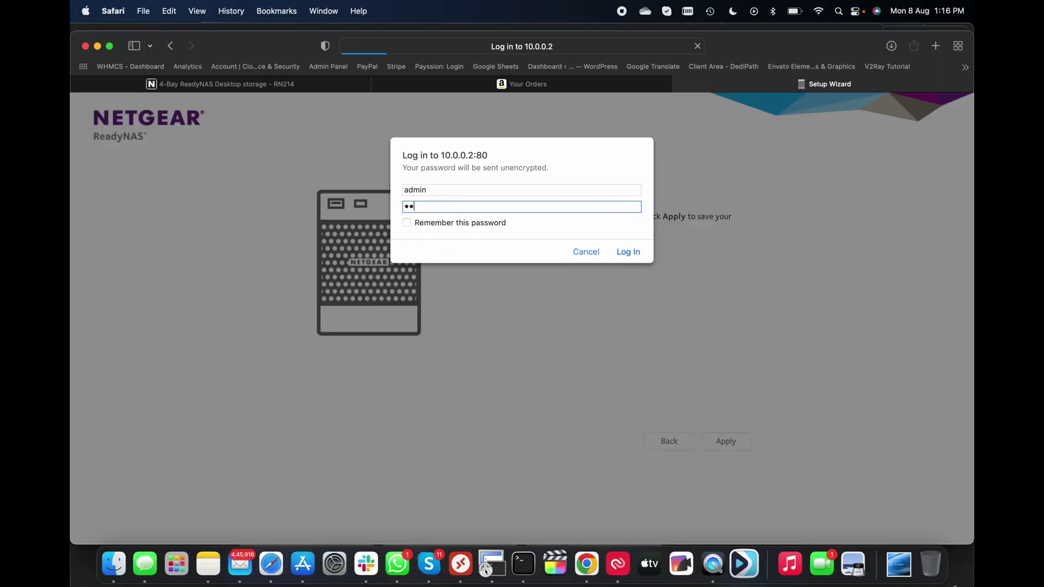
{"action": "key", "text": "Return"}
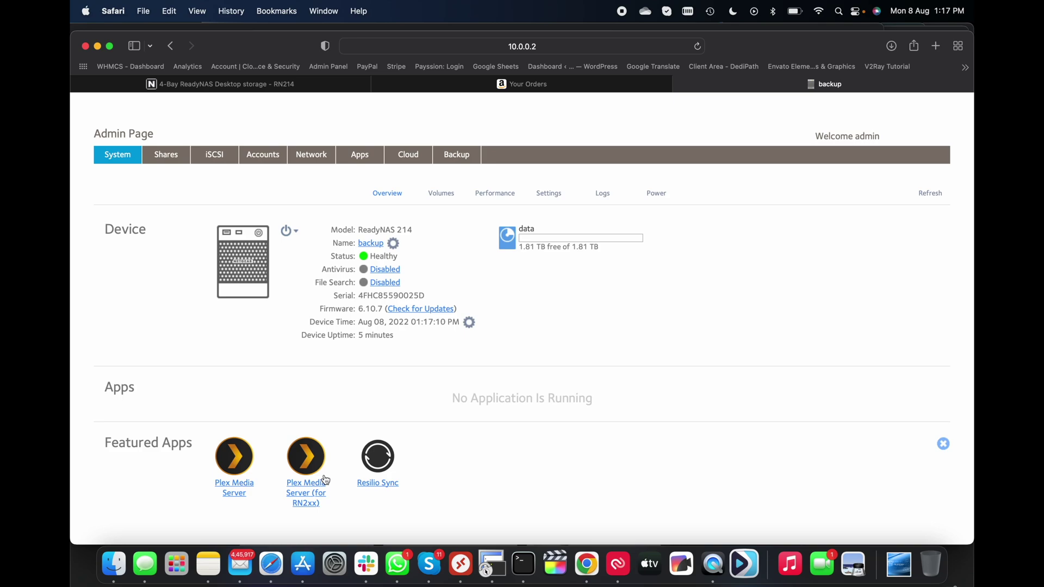
Review the Volumes, Settings and Overview pages, then the Shares and Accounts lists.
{"action": "left_click", "coordinate": [451, 199]}
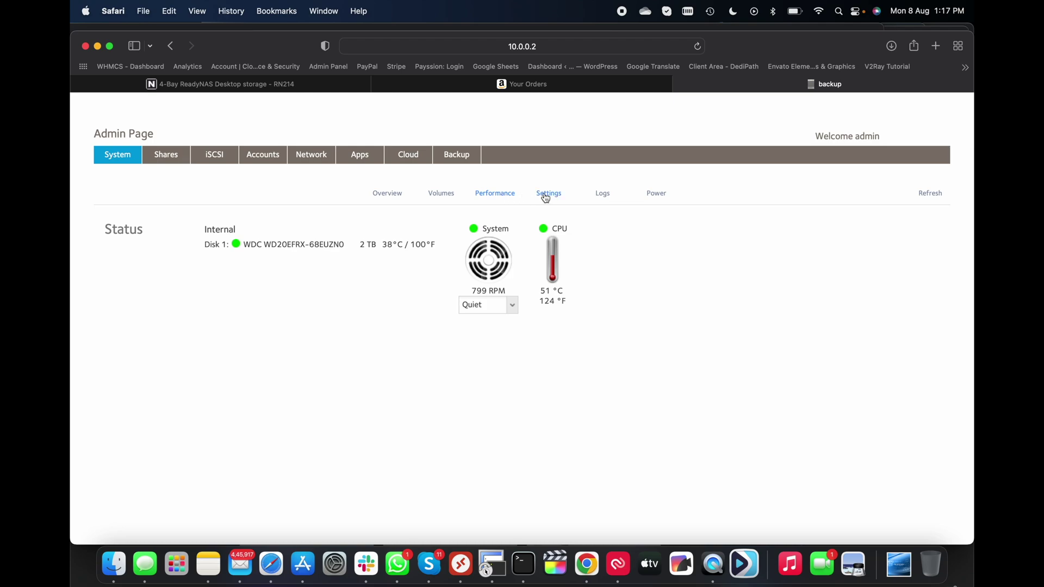
{"action": "left_click", "coordinate": [547, 196]}
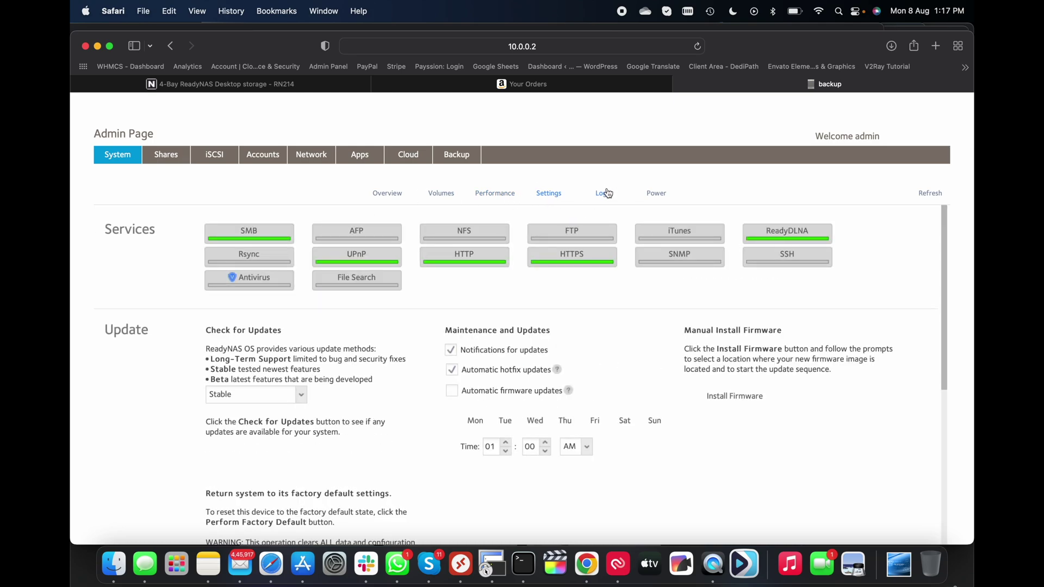
{"action": "left_click", "coordinate": [395, 196]}
{"action": "left_click", "coordinate": [445, 193]}
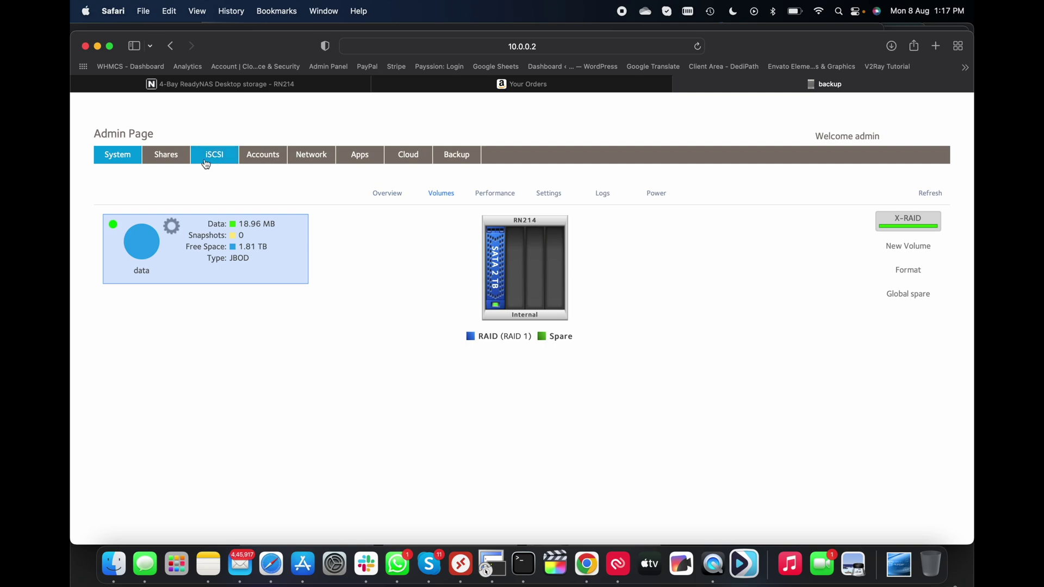
{"action": "left_click", "coordinate": [183, 156]}
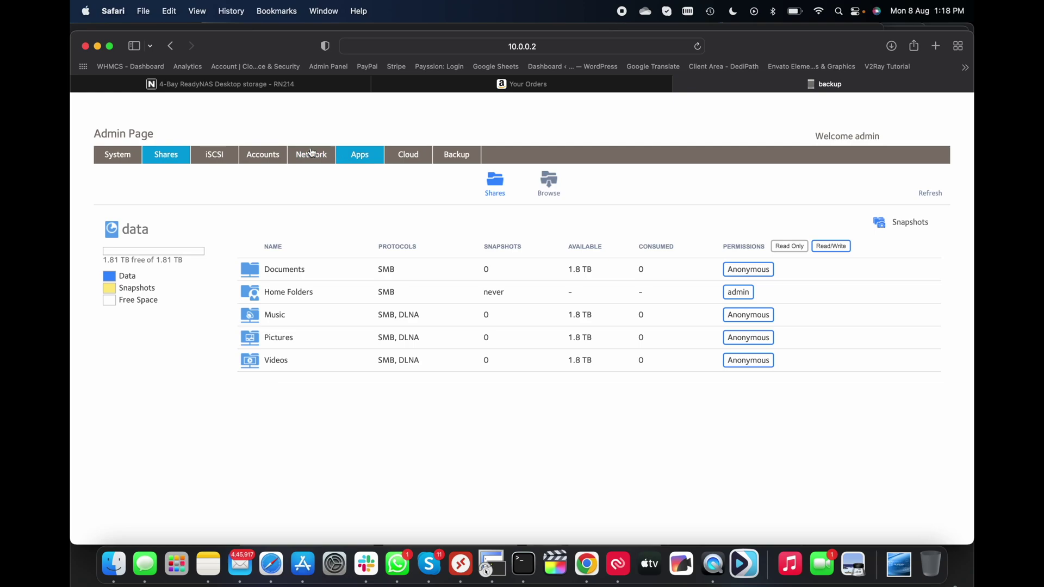
{"action": "left_click", "coordinate": [264, 157]}
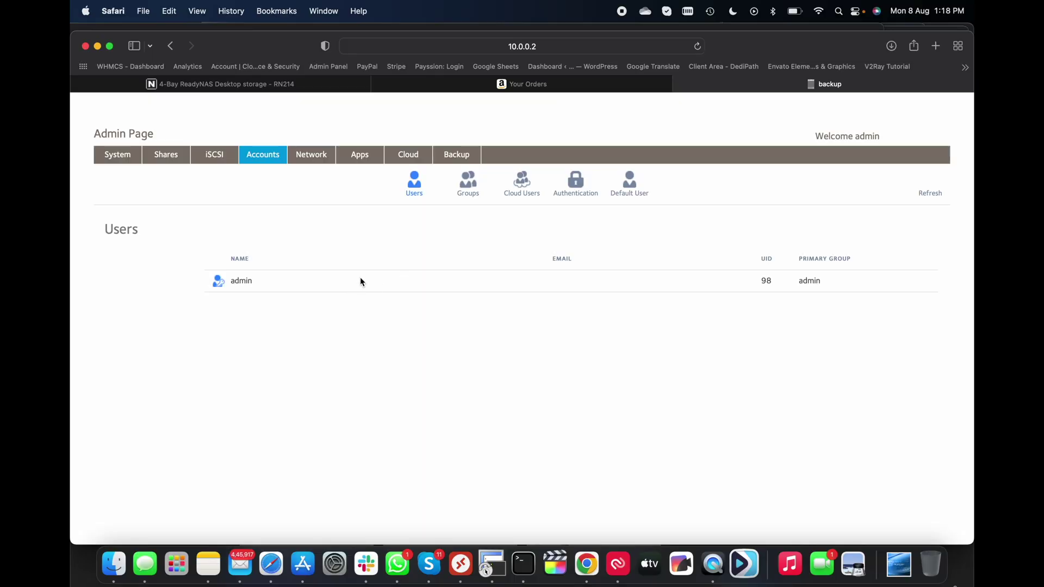
{"action": "left_click", "coordinate": [457, 153]}
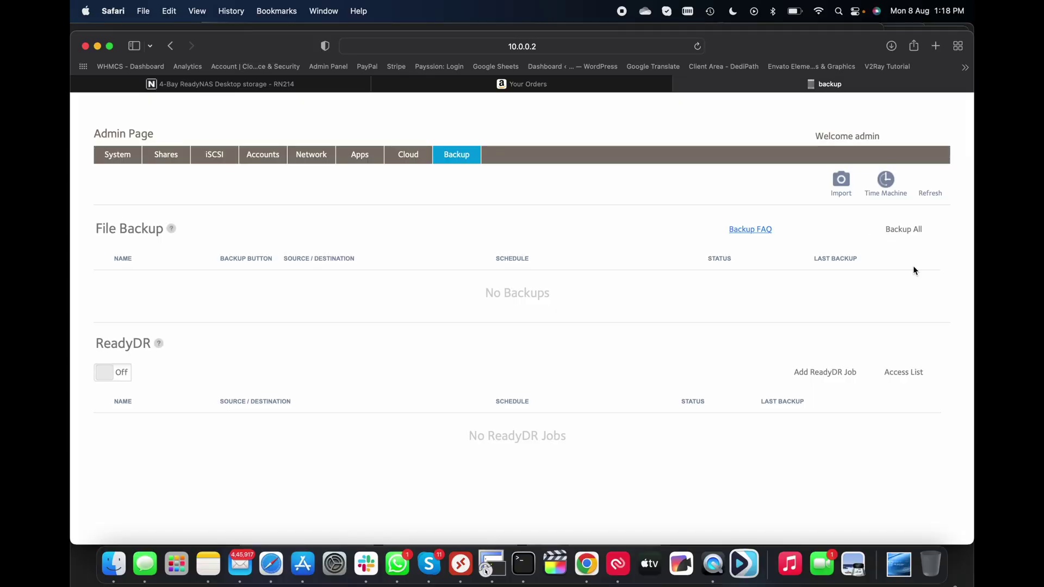
Turn on Shared Time Machine limited to 1800 GB capacity.
{"action": "left_click", "coordinate": [890, 183]}
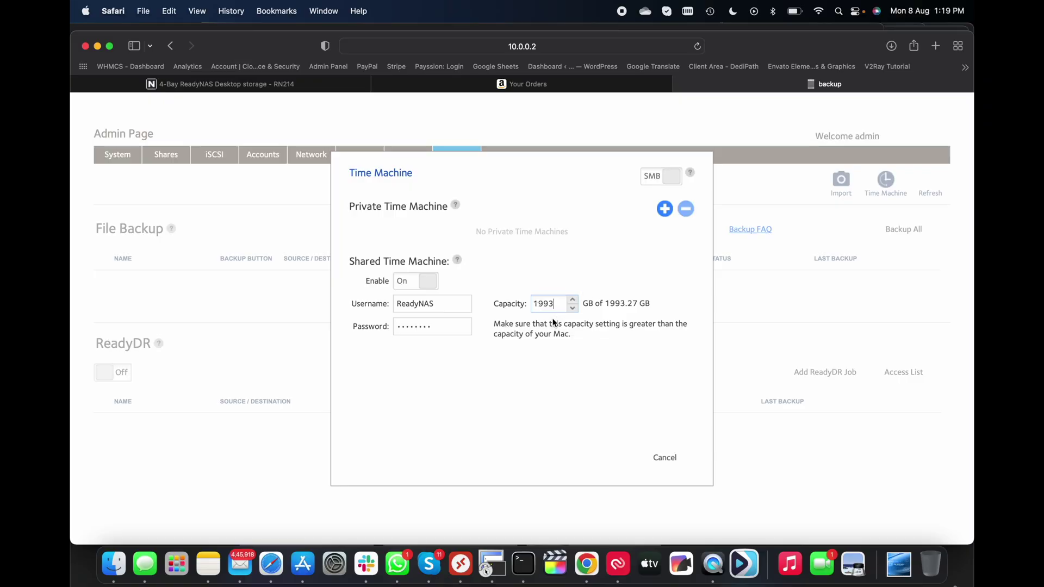
{"action": "left_click", "coordinate": [642, 461]}
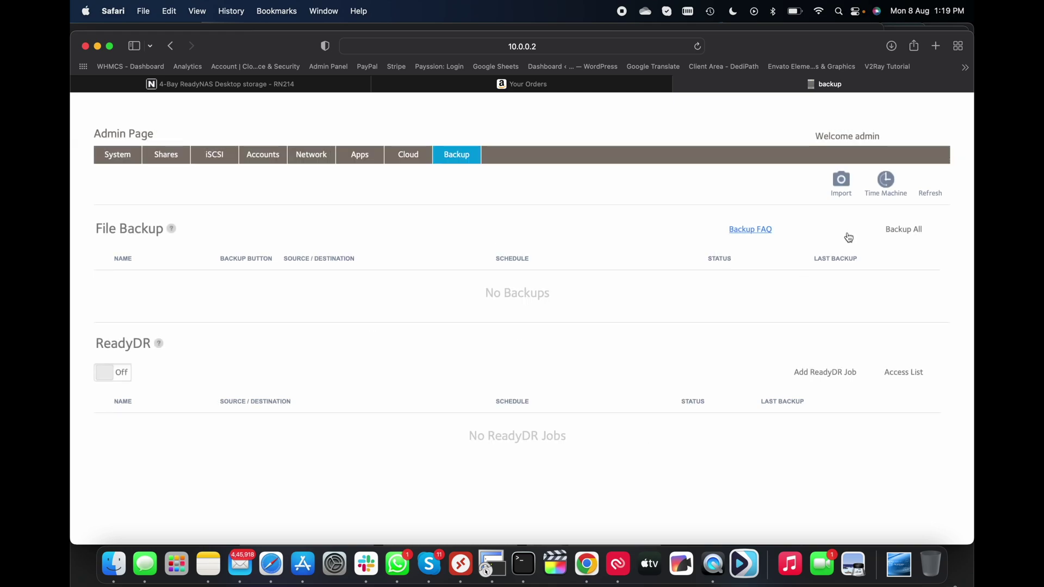
{"action": "left_click", "coordinate": [880, 194]}
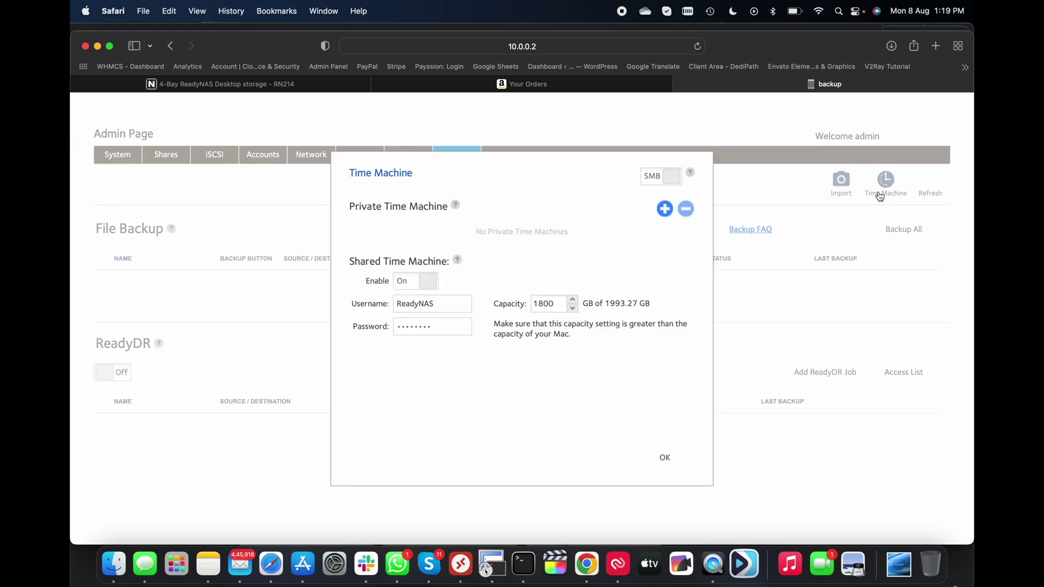
{"action": "left_click", "coordinate": [665, 458]}
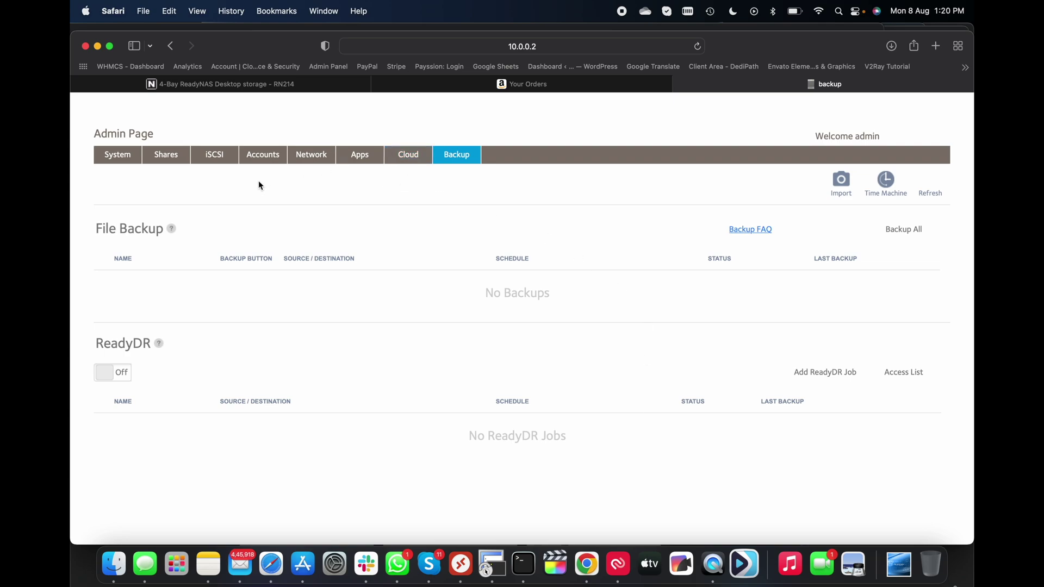
{"action": "left_click", "coordinate": [715, 12]}
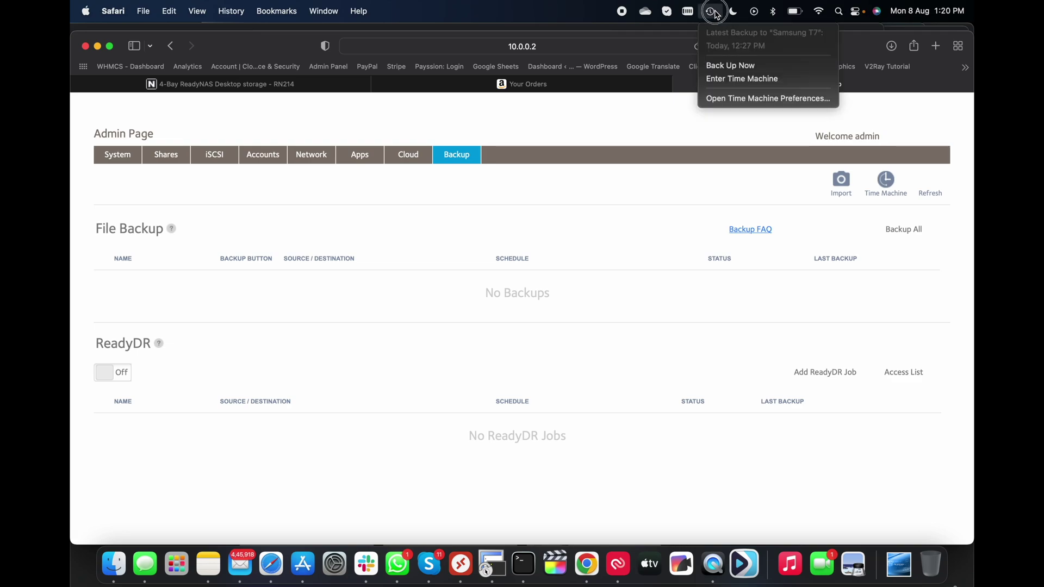
Choose the NAS 'timemachine' share as a backup disk, keeping Samsung T7 as well.
{"action": "left_click", "coordinate": [738, 98]}
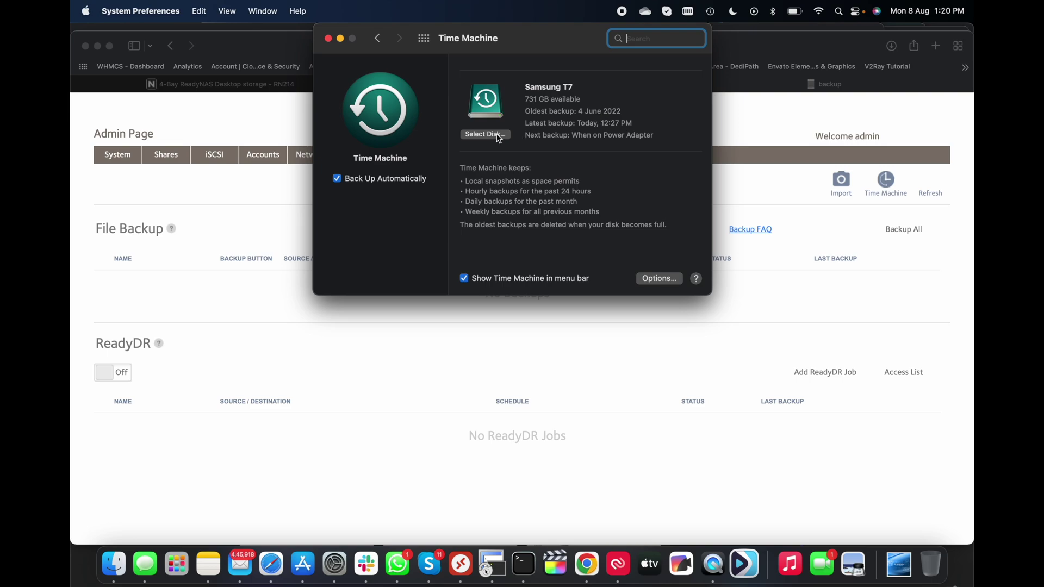
{"action": "left_click", "coordinate": [485, 134]}
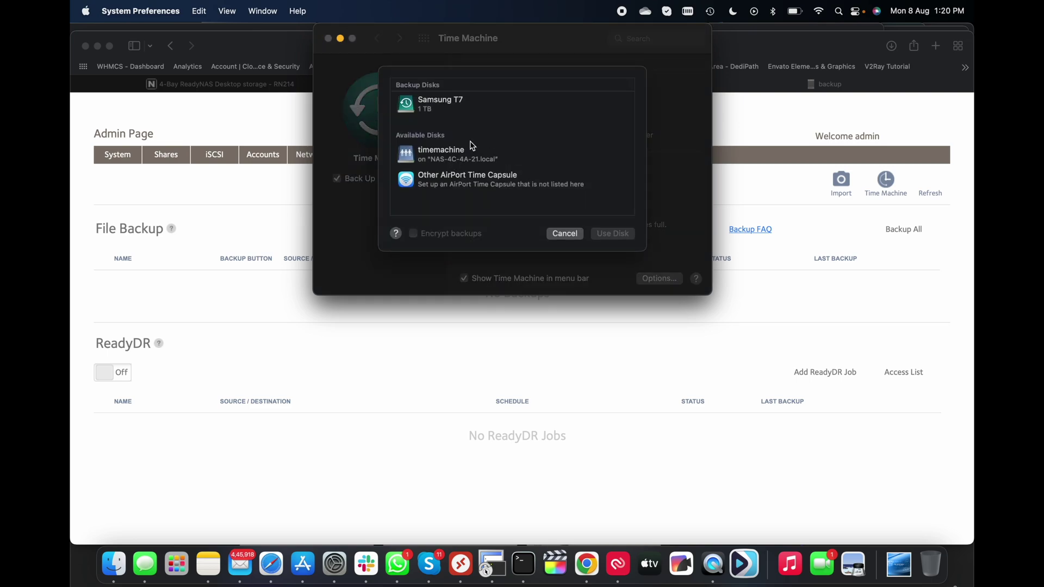
{"action": "left_click", "coordinate": [451, 163]}
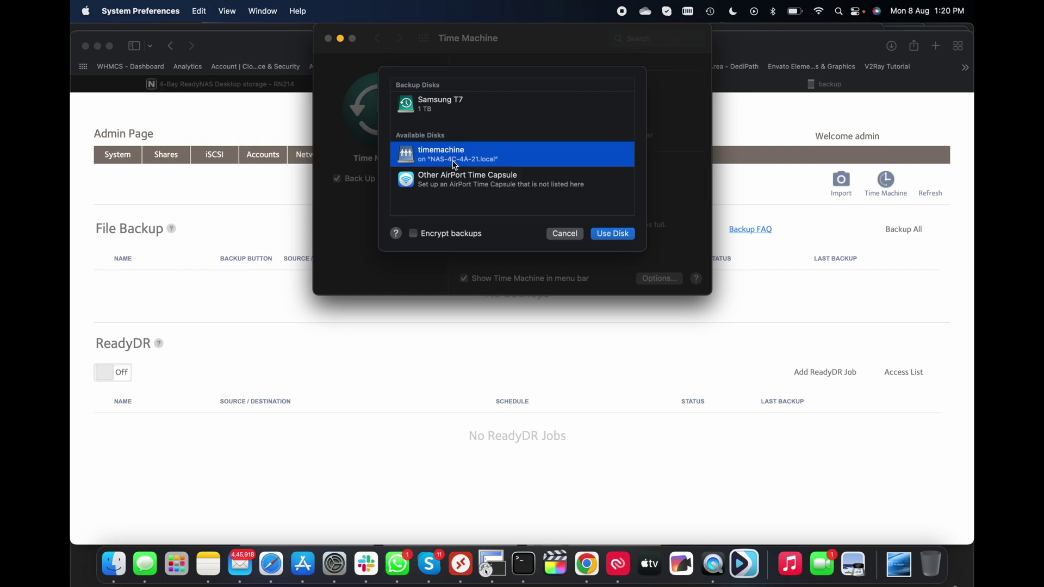
{"action": "left_click", "coordinate": [611, 236]}
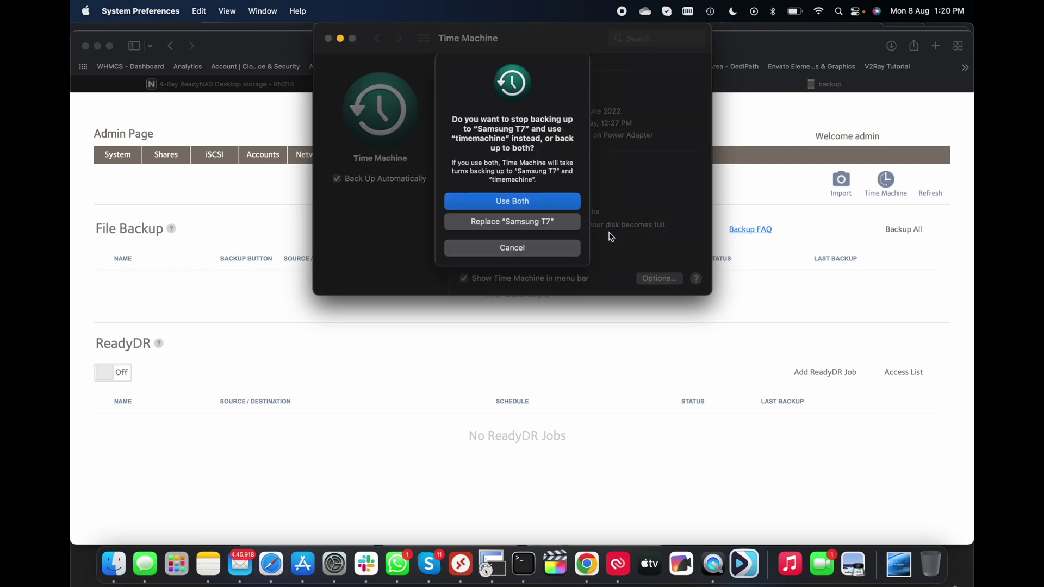
{"action": "left_click", "coordinate": [547, 208]}
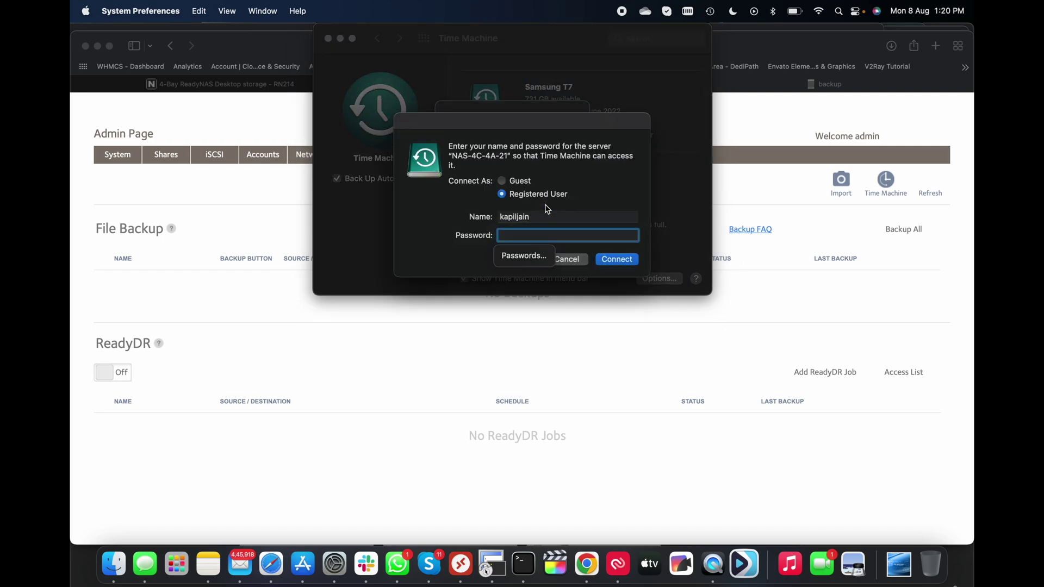
Enter the NAS user name and password and connect to the share.
{"action": "double_click", "coordinate": [545, 216]}
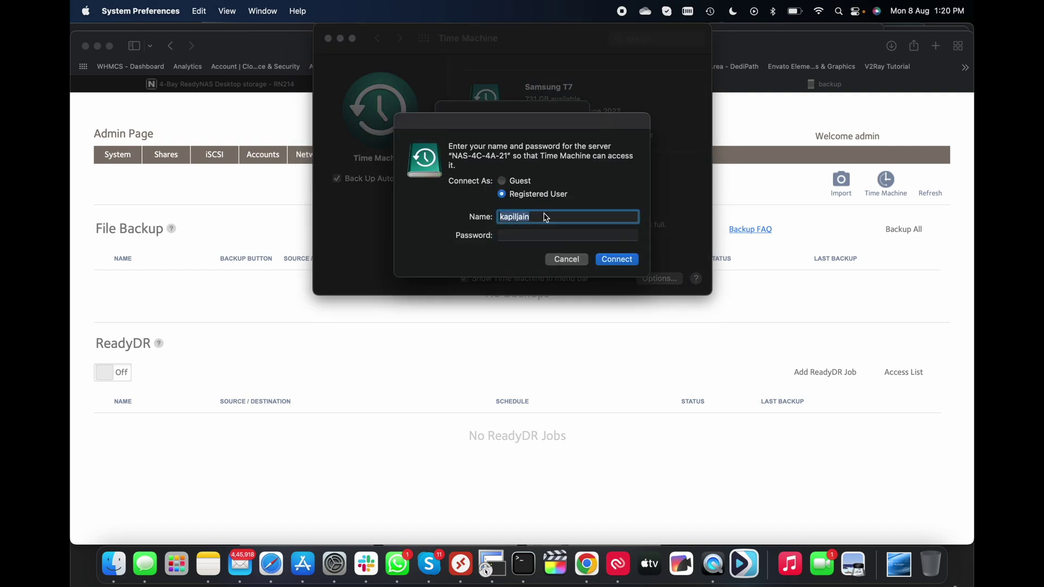
{"action": "type", "text": "ReadyNAS"}
{"action": "key", "text": "Tab"}
{"action": "type", "text": "••"}
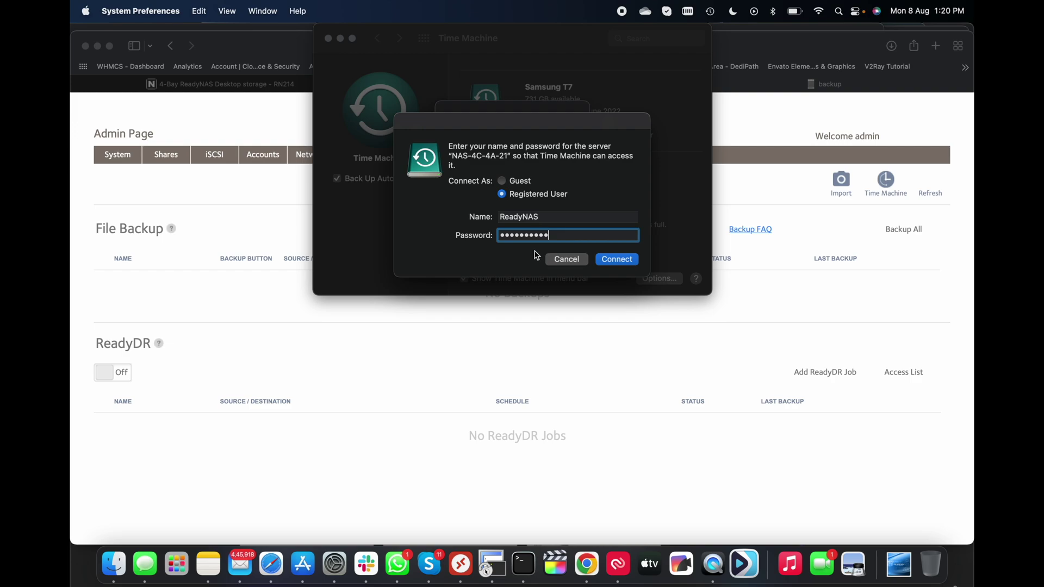
{"action": "left_click", "coordinate": [617, 260]}
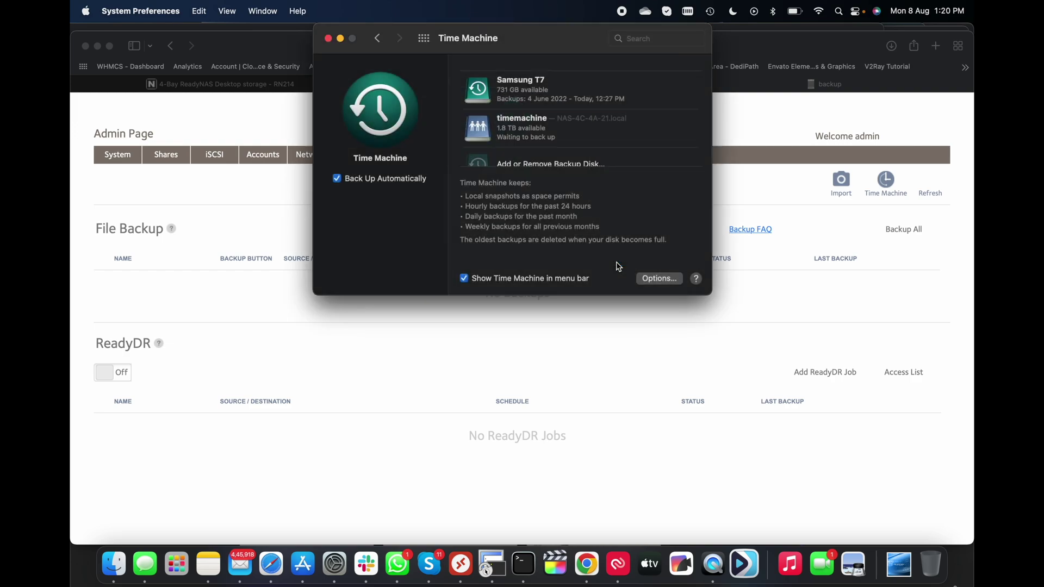
{"action": "scroll", "coordinate": [596, 138], "scroll_direction": "down", "scroll_amount": 1}
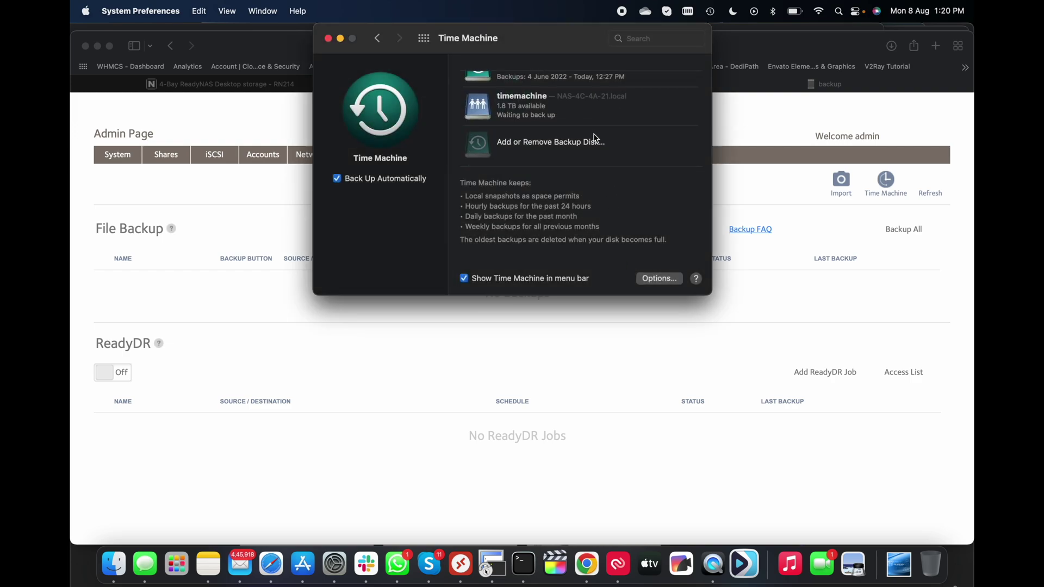